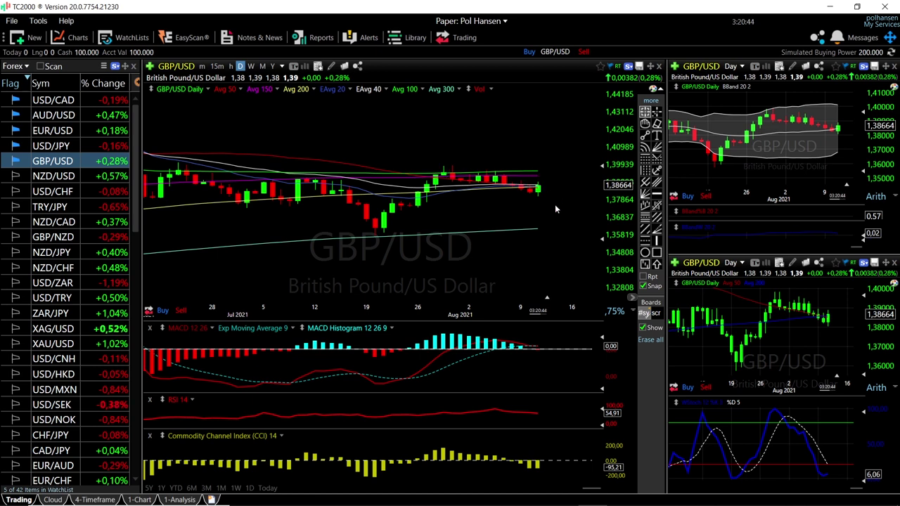
Step: Zoom the GBP/USD daily chart in and out, then switch all charts to USD/JPY
{"action": "scroll", "coordinate": [568, 201], "scroll_direction": "up", "scroll_amount": 1}
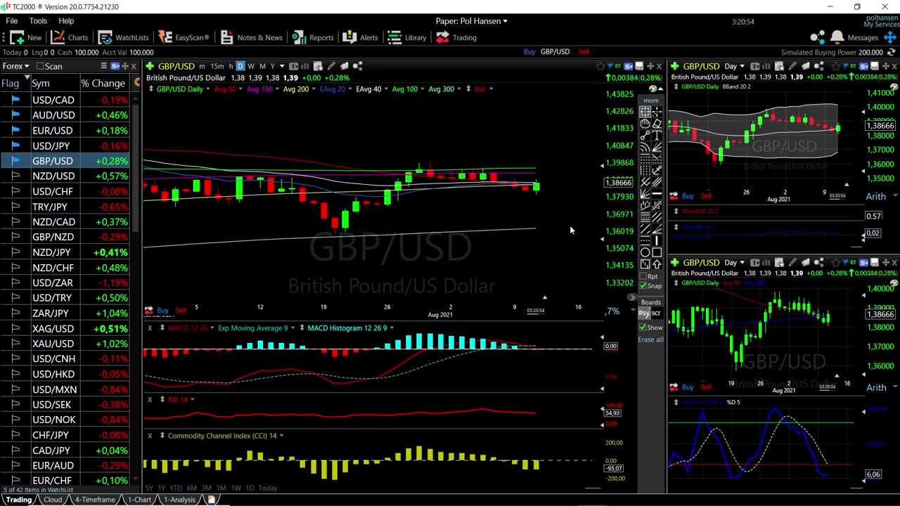
{"action": "scroll", "coordinate": [560, 221], "scroll_direction": "up", "scroll_amount": 2}
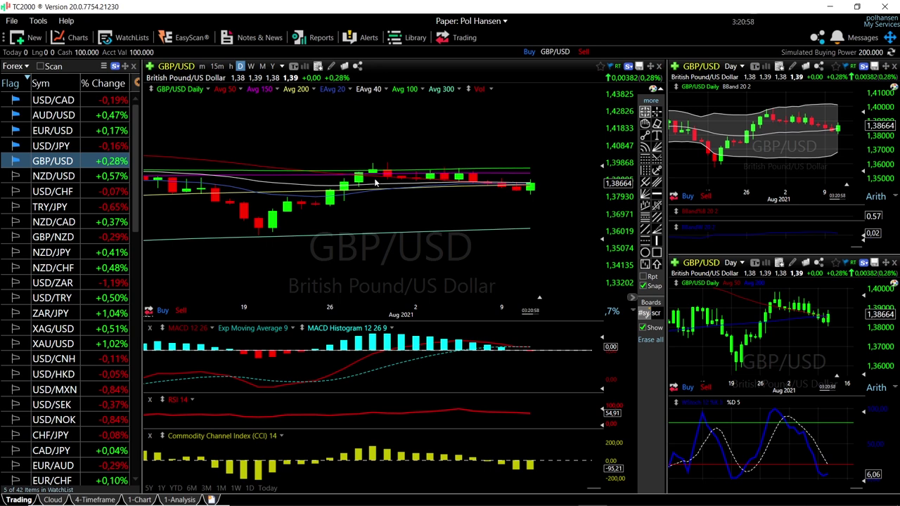
{"action": "scroll", "coordinate": [553, 194], "scroll_direction": "up", "scroll_amount": 2}
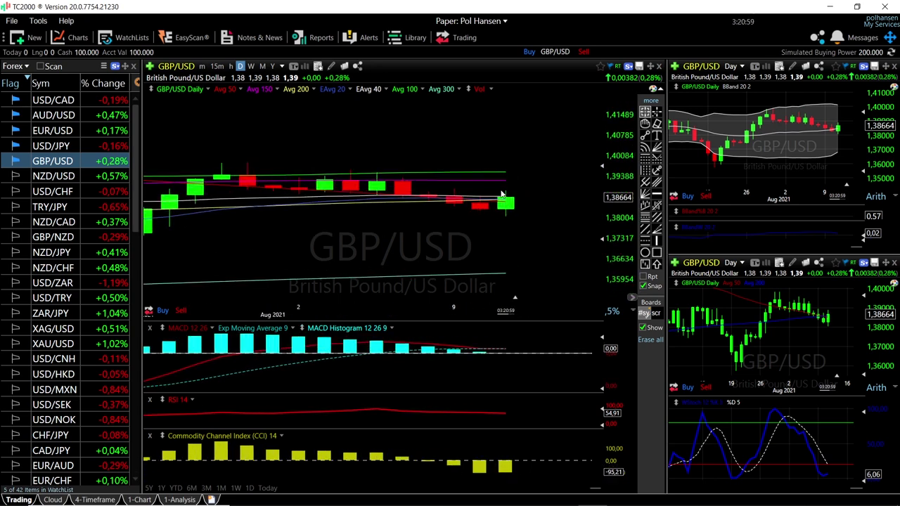
{"action": "scroll", "coordinate": [526, 211], "scroll_direction": "down", "scroll_amount": 2}
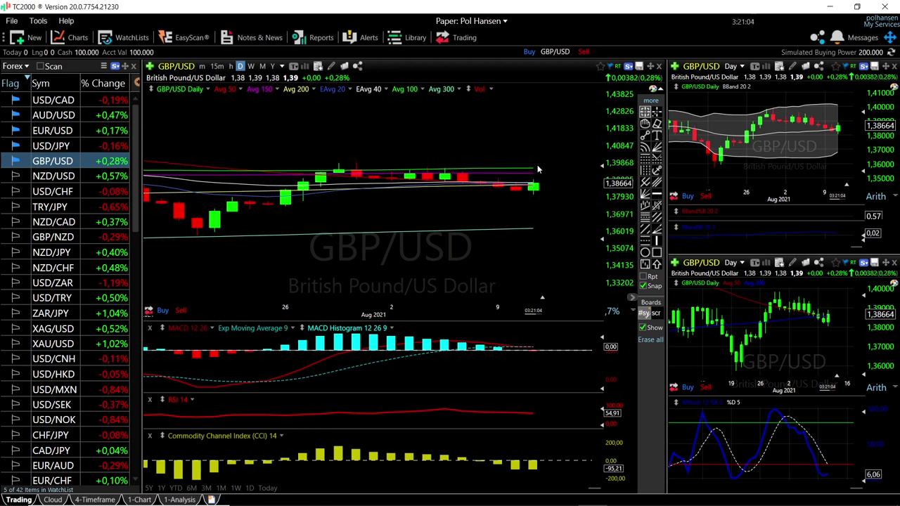
{"action": "scroll", "coordinate": [544, 176], "scroll_direction": "down", "scroll_amount": 2}
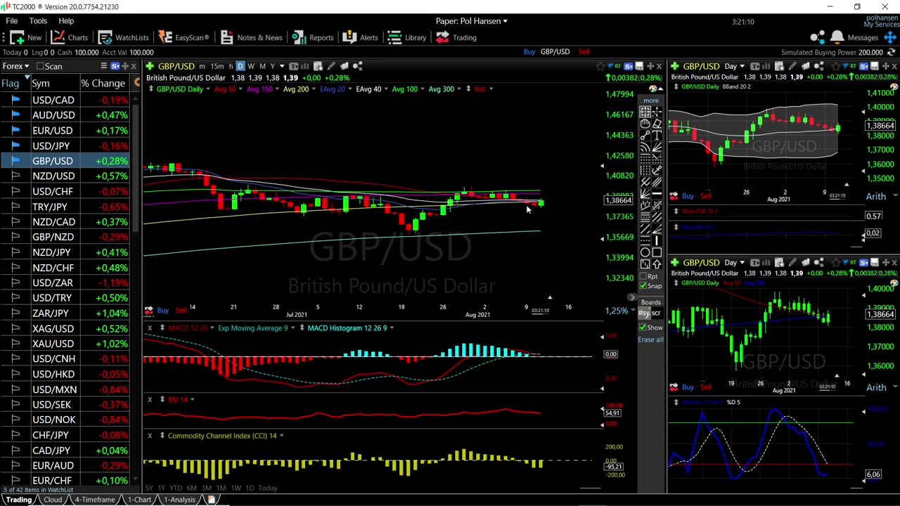
{"action": "scroll", "coordinate": [527, 207], "scroll_direction": "down", "scroll_amount": 1}
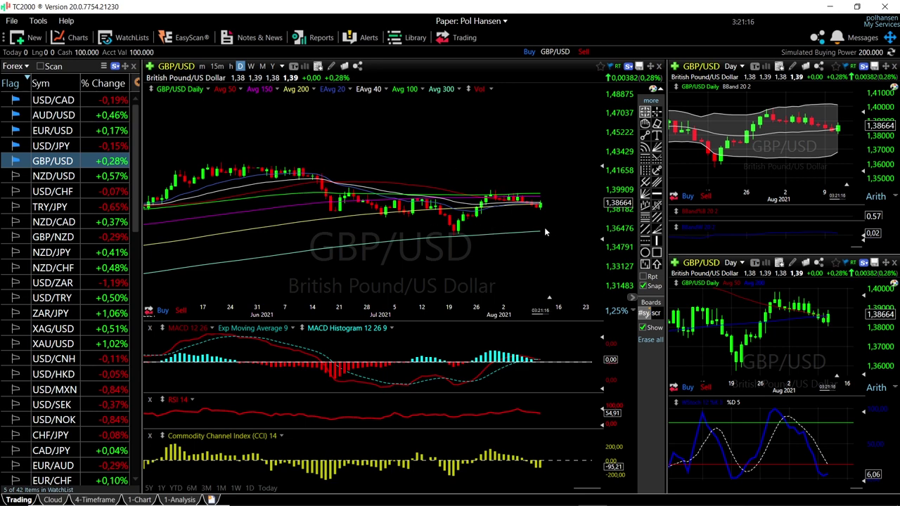
{"action": "scroll", "coordinate": [551, 234], "scroll_direction": "up", "scroll_amount": 1}
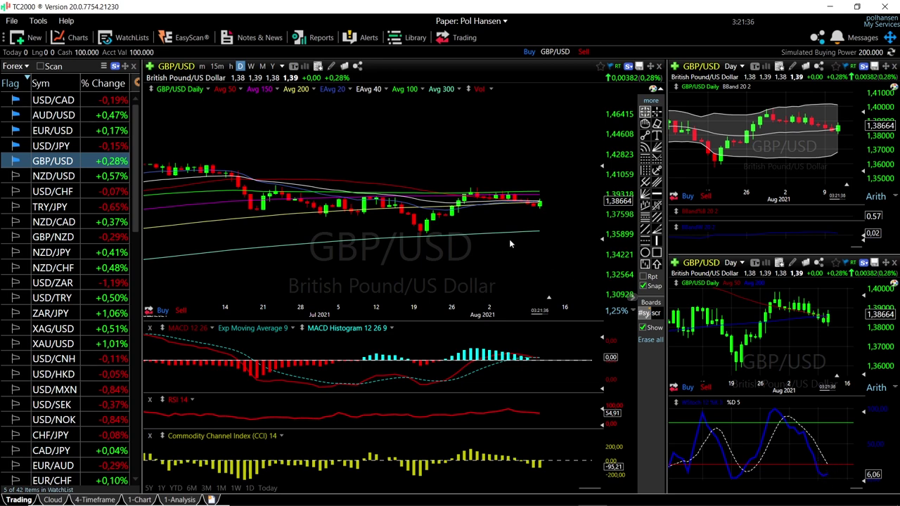
{"action": "left_click", "coordinate": [63, 146]}
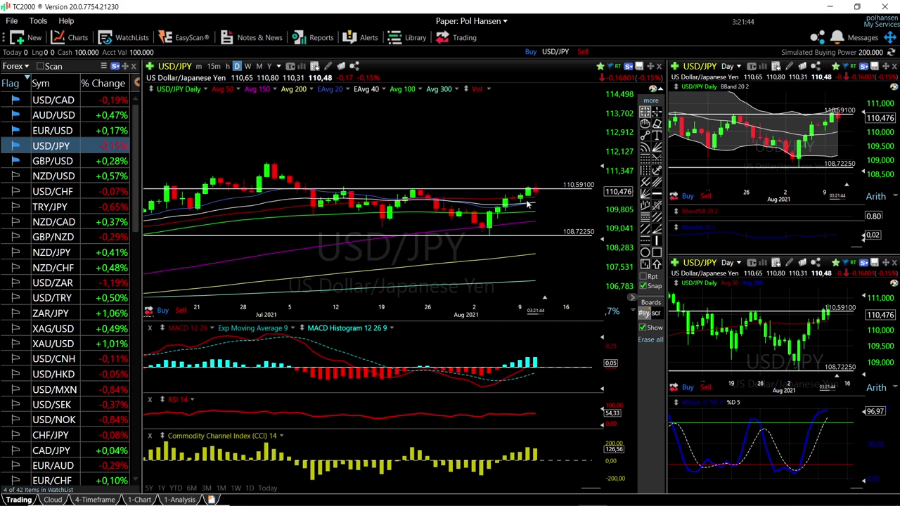
Step: Zoom the USD/JPY chart briefly, then load EUR/USD into all charts
{"action": "scroll", "coordinate": [527, 204], "scroll_direction": "up", "scroll_amount": 2}
{"action": "scroll", "coordinate": [527, 203], "scroll_direction": "down", "scroll_amount": 2}
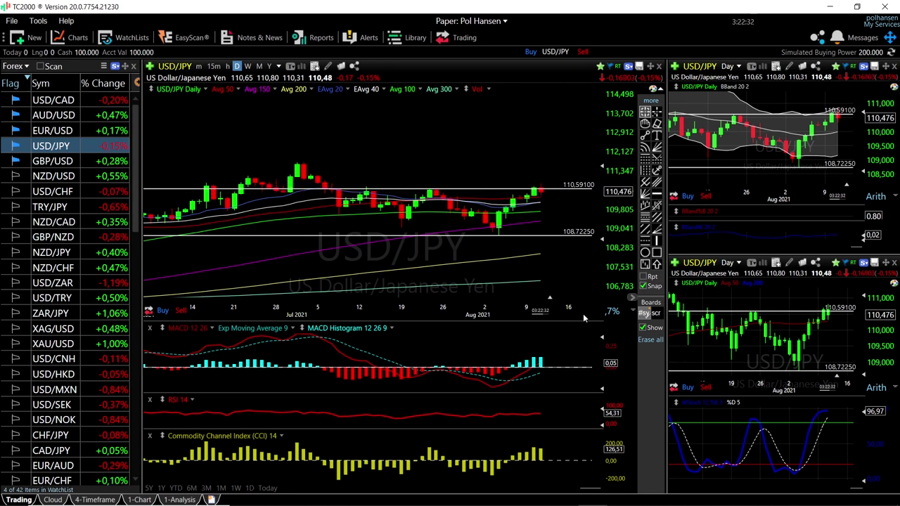
{"action": "left_click", "coordinate": [68, 134]}
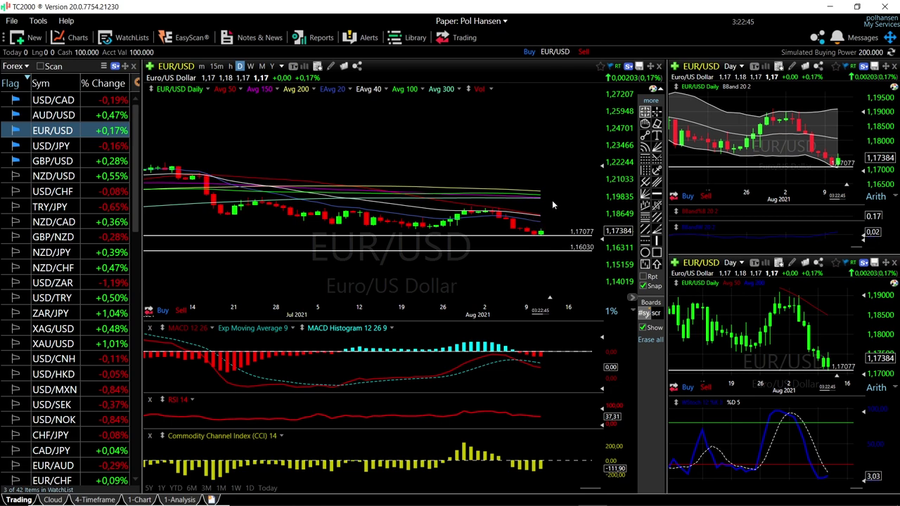
Step: Zoom the EUR/USD chart, then step the watchlist up to AUD/USD
{"action": "scroll", "coordinate": [552, 200], "scroll_direction": "down", "scroll_amount": 2}
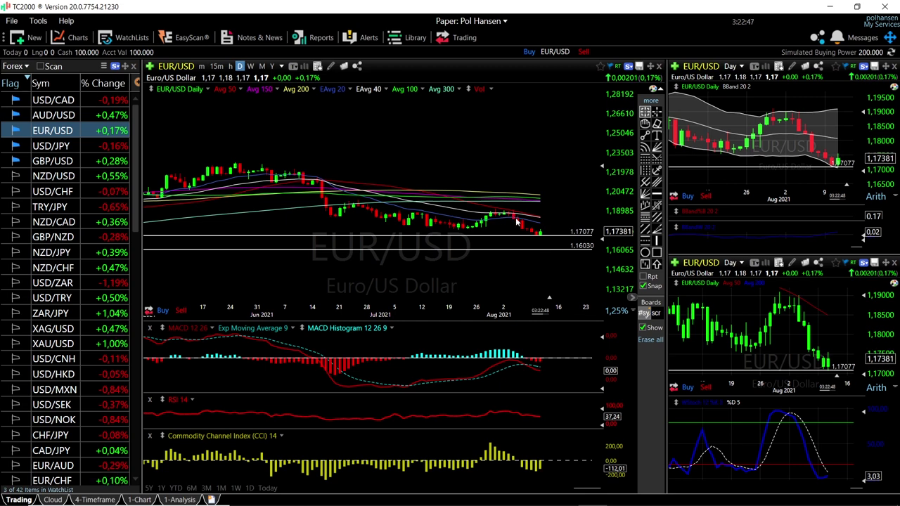
{"action": "scroll", "coordinate": [574, 198], "scroll_direction": "up", "scroll_amount": 5}
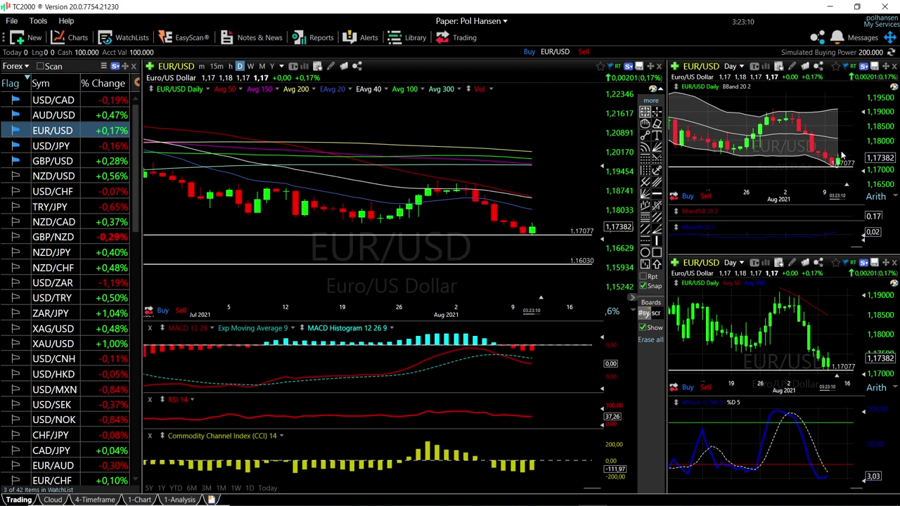
{"action": "mouse_move", "coordinate": [830, 145]}
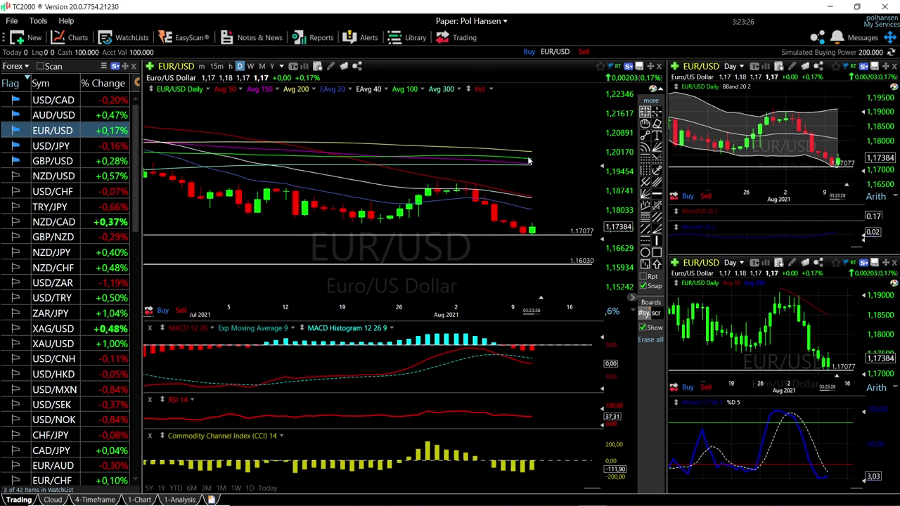
{"action": "key", "text": "Up"}
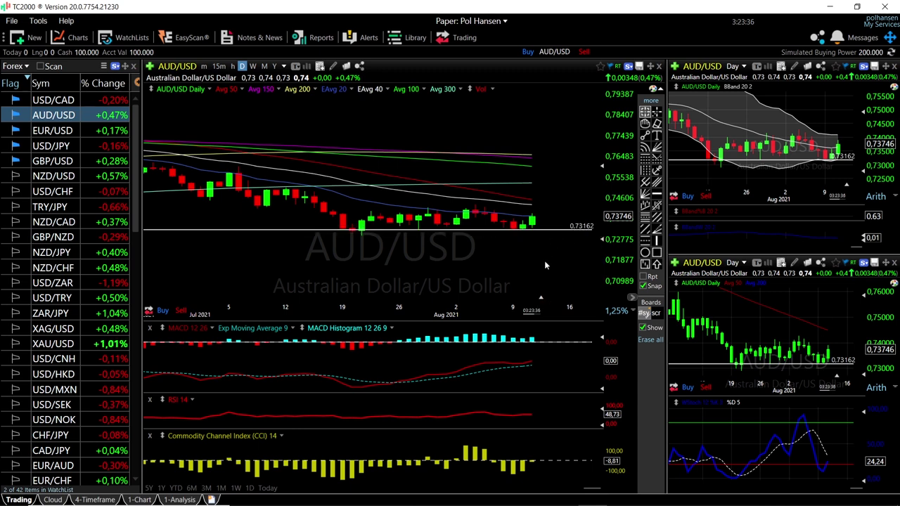
{"action": "scroll", "coordinate": [544, 265], "scroll_direction": "down", "scroll_amount": 3}
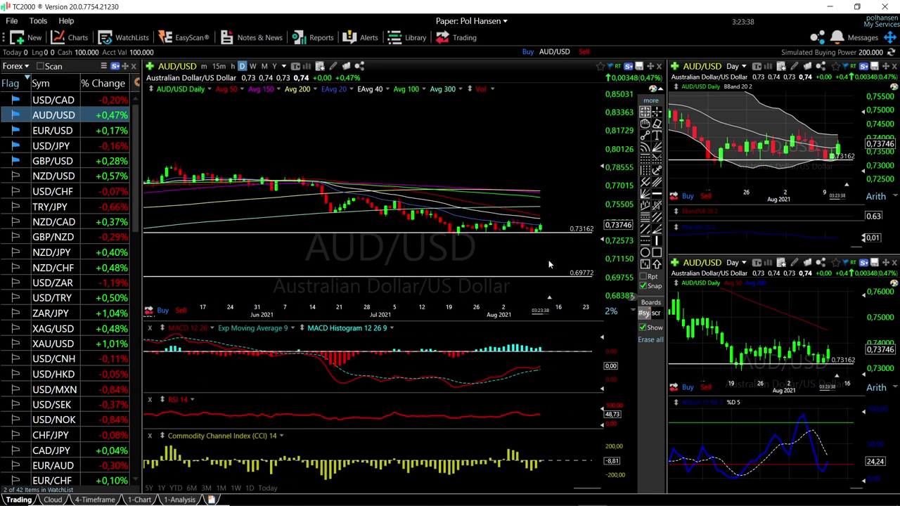
{"action": "scroll", "coordinate": [564, 260], "scroll_direction": "up", "scroll_amount": 2}
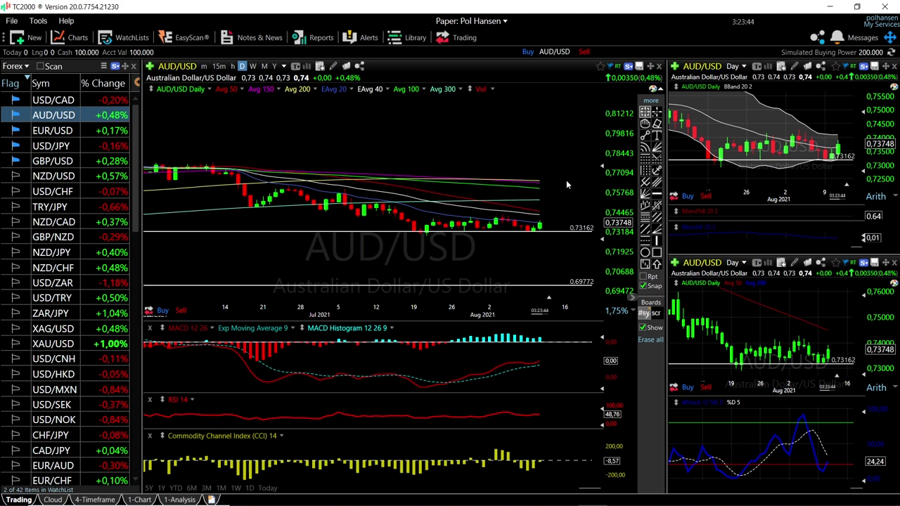
{"action": "mouse_move", "coordinate": [390, 239]}
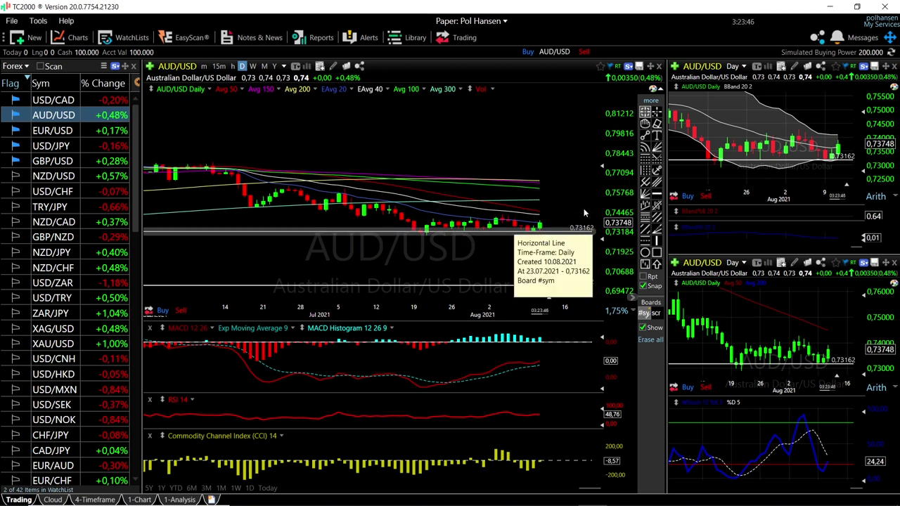
{"action": "scroll", "coordinate": [579, 183], "scroll_direction": "down", "scroll_amount": 2}
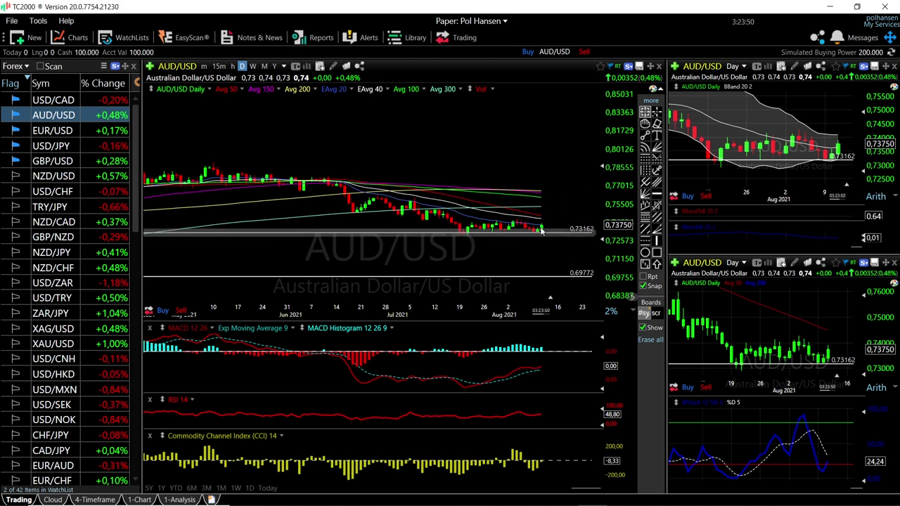
{"action": "scroll", "coordinate": [560, 195], "scroll_direction": "up", "scroll_amount": 1}
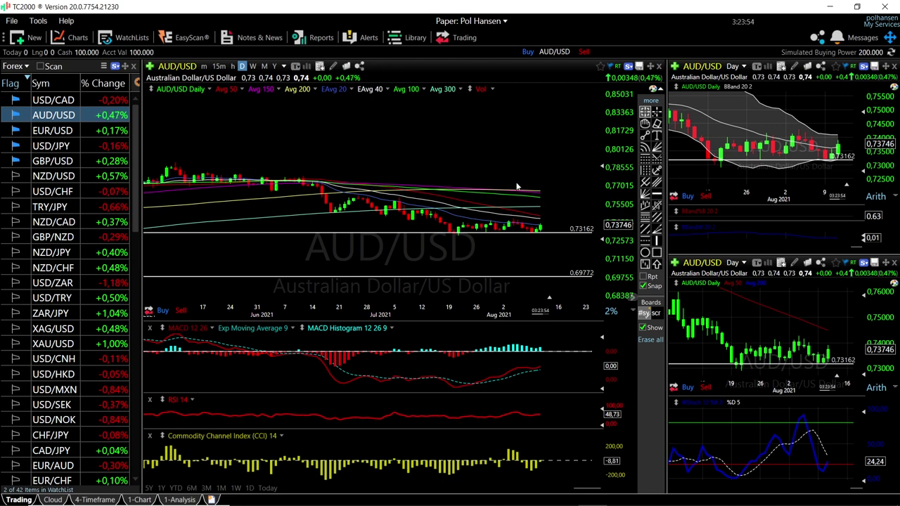
{"action": "scroll", "coordinate": [551, 190], "scroll_direction": "up", "scroll_amount": 1}
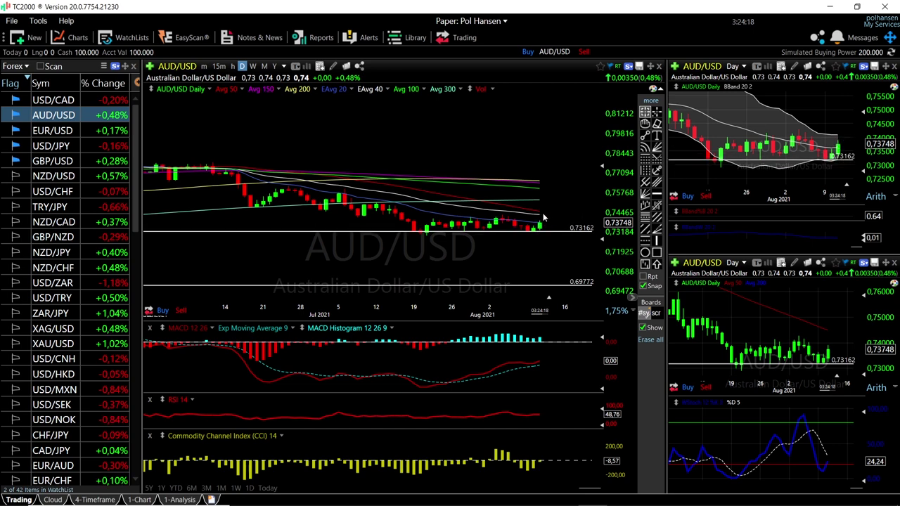
{"action": "scroll", "coordinate": [542, 211], "scroll_direction": "up", "scroll_amount": 2}
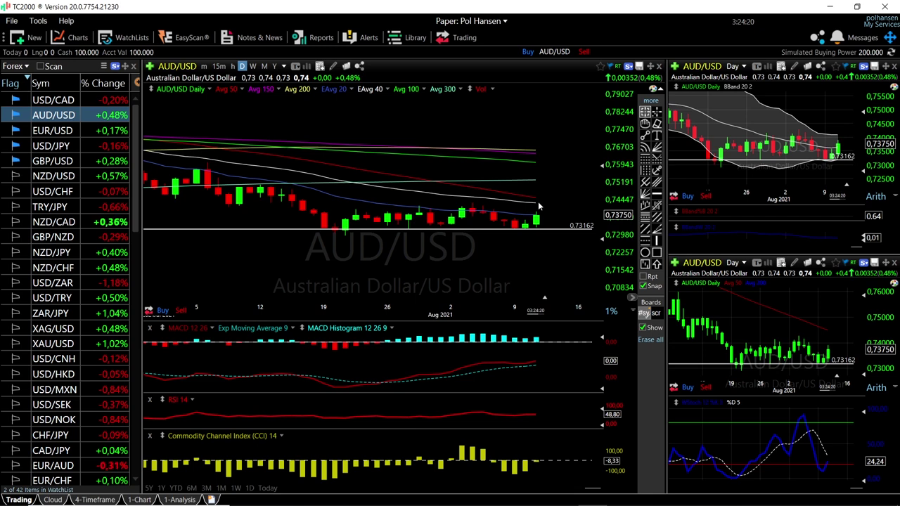
{"action": "left_click", "coordinate": [536, 203]}
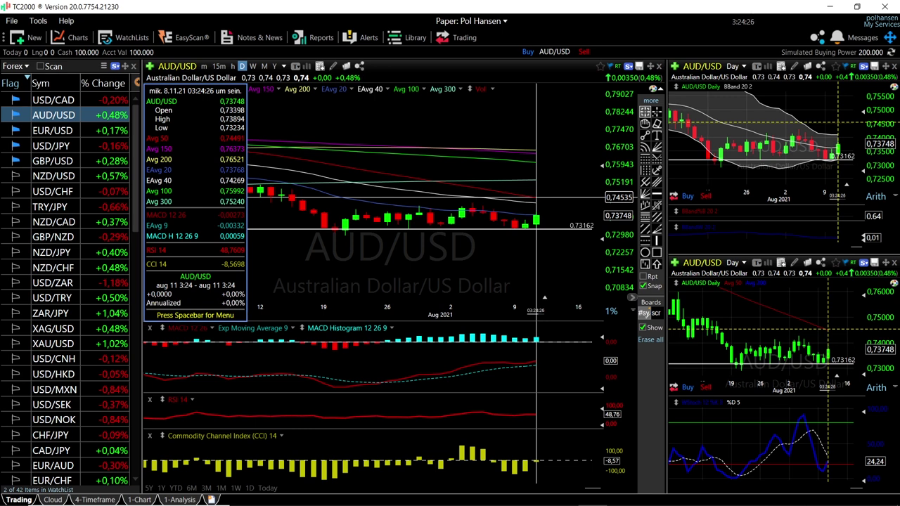
{"action": "left_click_drag", "start_coordinate": [536, 197], "coordinate": [526, 194]}
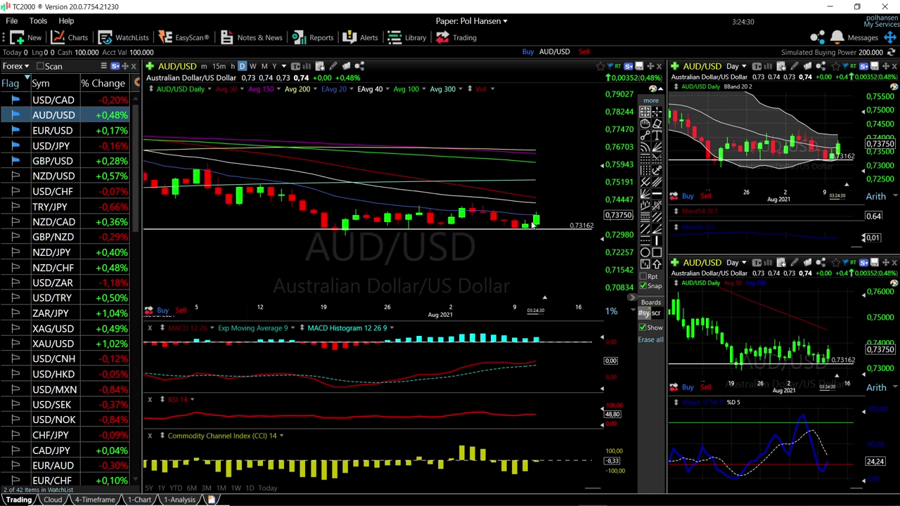
Step: Switch all charts to the USD/CAD daily pair and zoom the main chart
{"action": "left_click", "coordinate": [65, 102]}
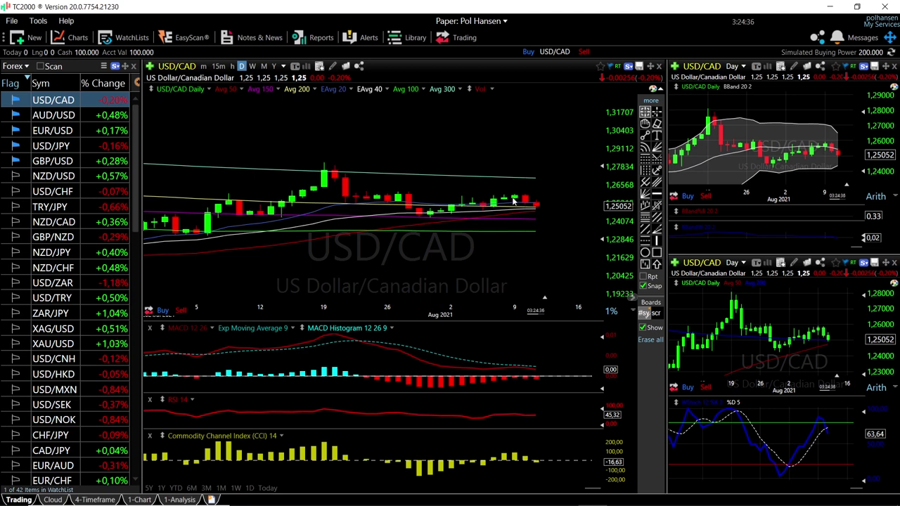
{"action": "scroll", "coordinate": [450, 212], "scroll_direction": "down", "scroll_amount": 4}
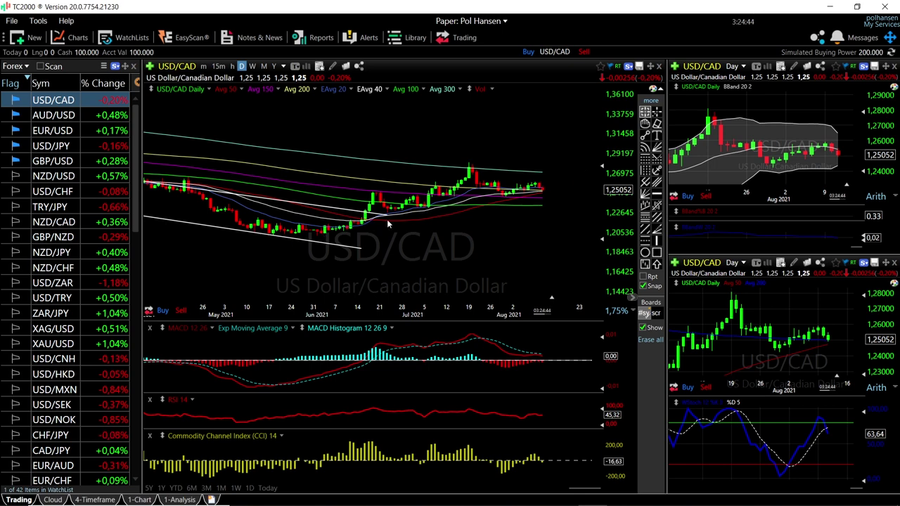
{"action": "scroll", "coordinate": [541, 224], "scroll_direction": "up", "scroll_amount": 1}
{"action": "scroll", "coordinate": [541, 224], "scroll_direction": "up", "scroll_amount": 2}
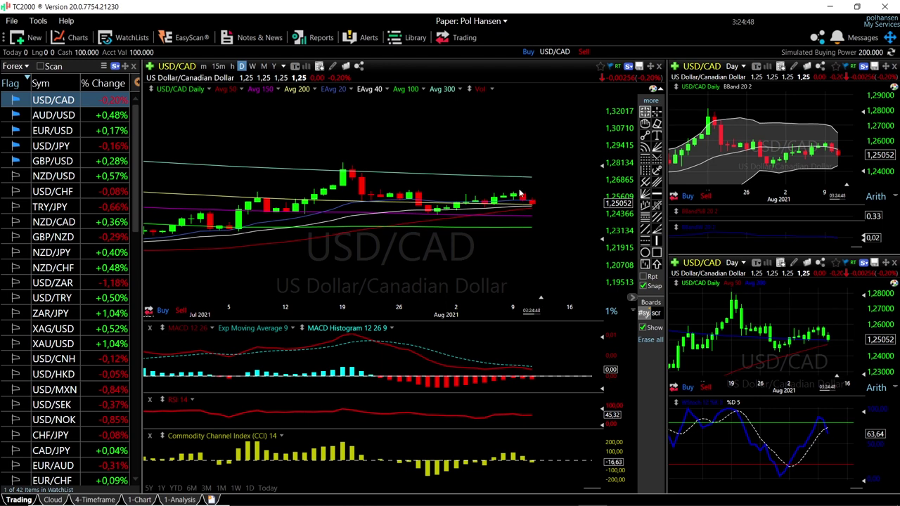
{"action": "scroll", "coordinate": [535, 210], "scroll_direction": "up", "scroll_amount": 2}
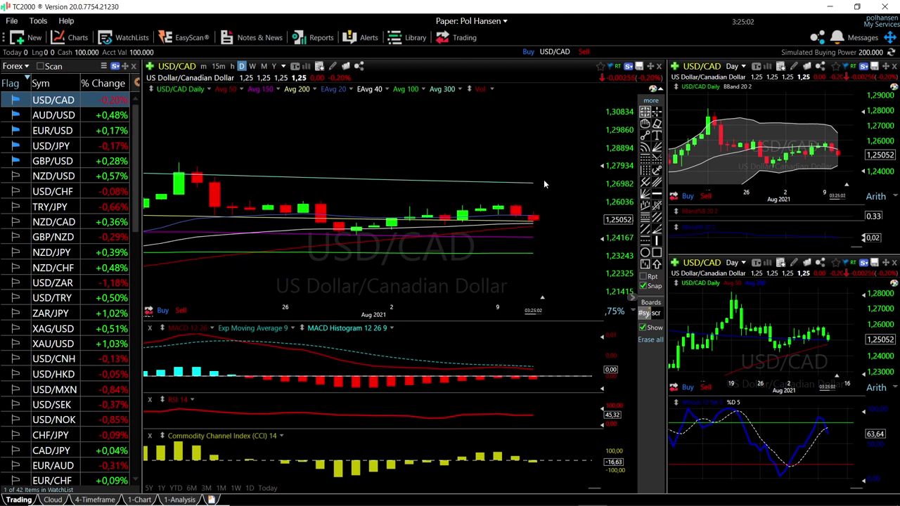
Step: Read USD/CAD price and indicator values with the crosshair, zooming in and out
{"action": "left_click_drag", "start_coordinate": [535, 186], "coordinate": [532, 184]}
{"action": "scroll", "coordinate": [531, 233], "scroll_direction": "down", "scroll_amount": 5}
{"action": "scroll", "coordinate": [529, 226], "scroll_direction": "down", "scroll_amount": 2}
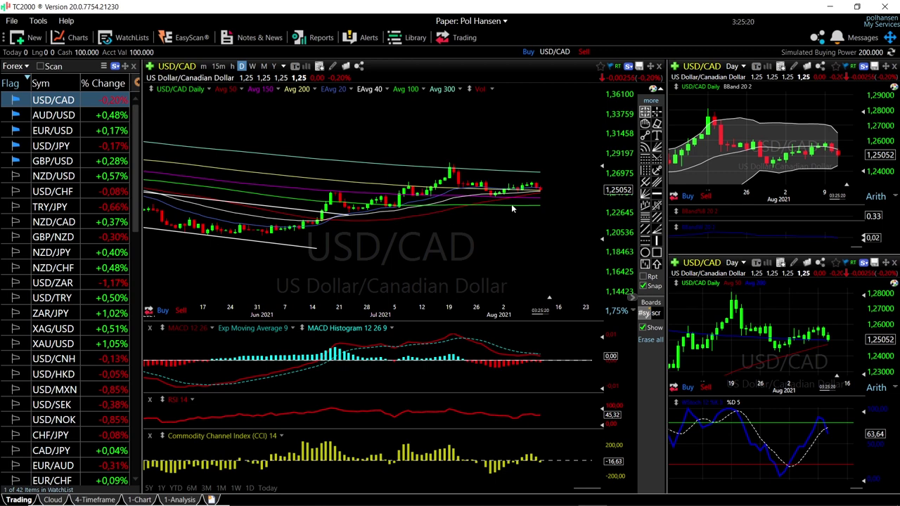
{"action": "scroll", "coordinate": [554, 199], "scroll_direction": "up", "scroll_amount": 1}
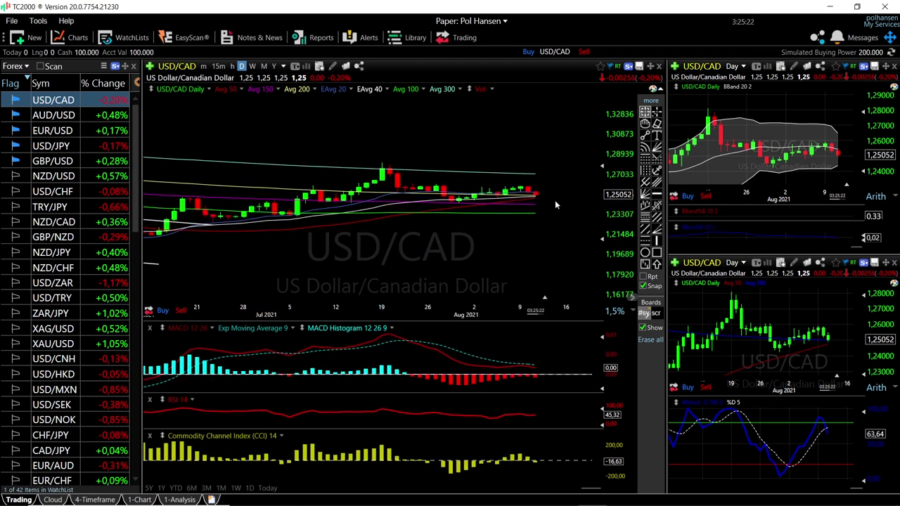
{"action": "scroll", "coordinate": [531, 208], "scroll_direction": "up", "scroll_amount": 1}
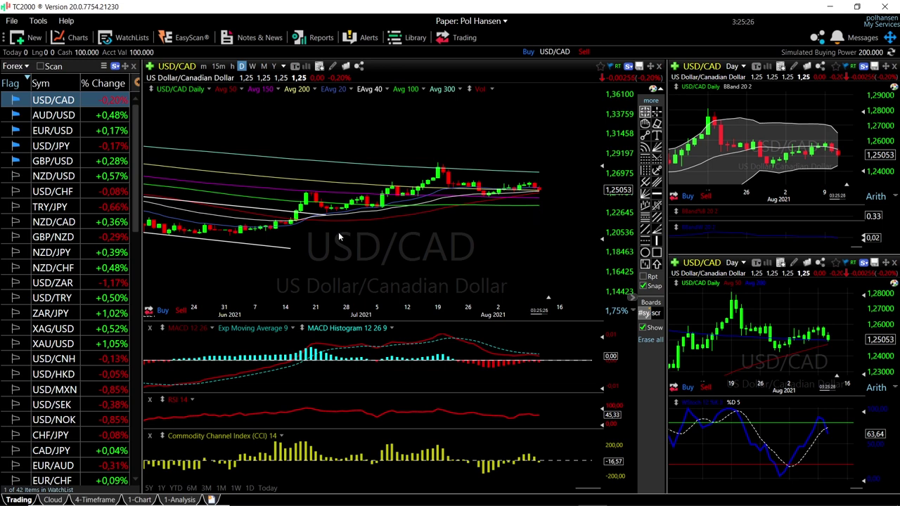
{"action": "scroll", "coordinate": [478, 232], "scroll_direction": "down", "scroll_amount": 2}
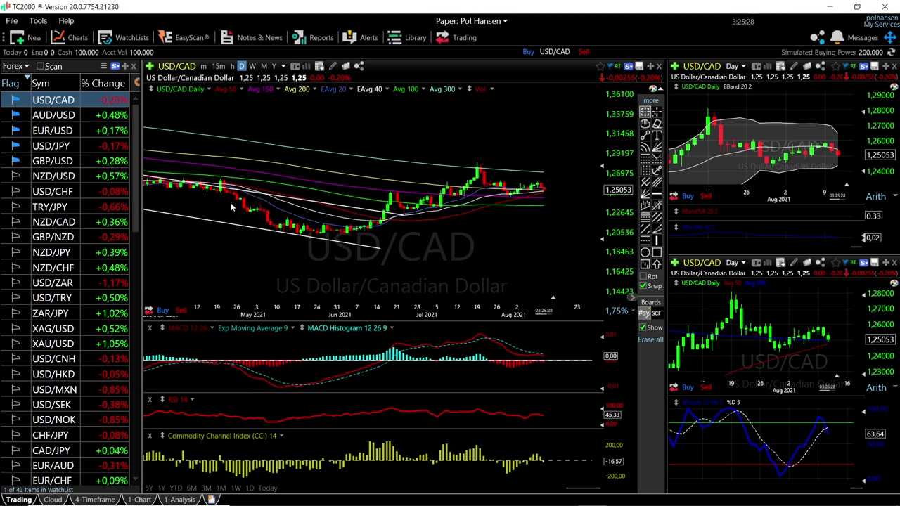
{"action": "scroll", "coordinate": [526, 242], "scroll_direction": "up", "scroll_amount": 4}
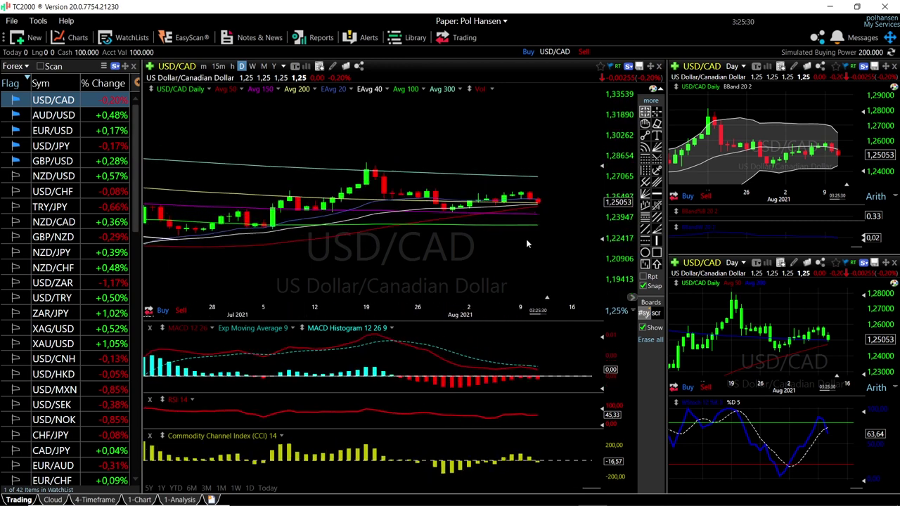
{"action": "scroll", "coordinate": [525, 242], "scroll_direction": "up", "scroll_amount": 3}
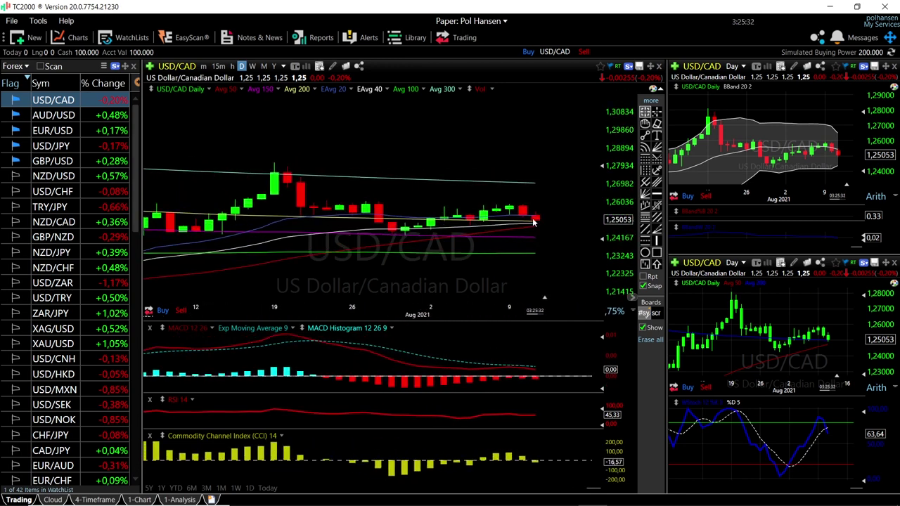